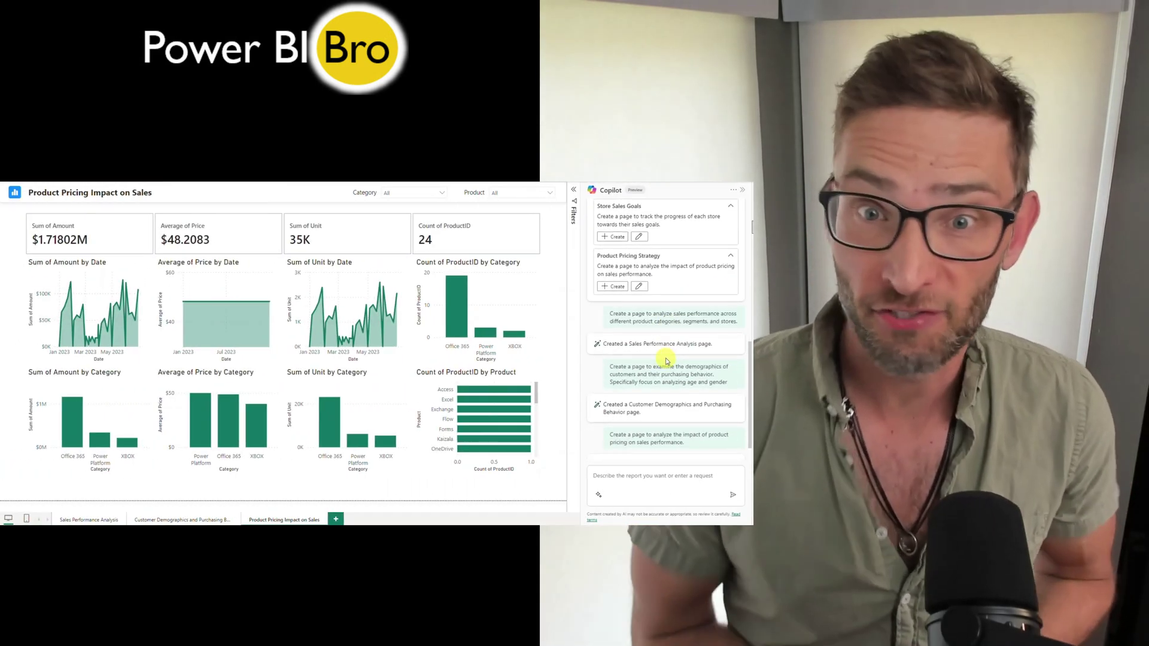
Preview the finished report's Customer Demographics and Sales Performance Analysis pages.
click(192, 520)
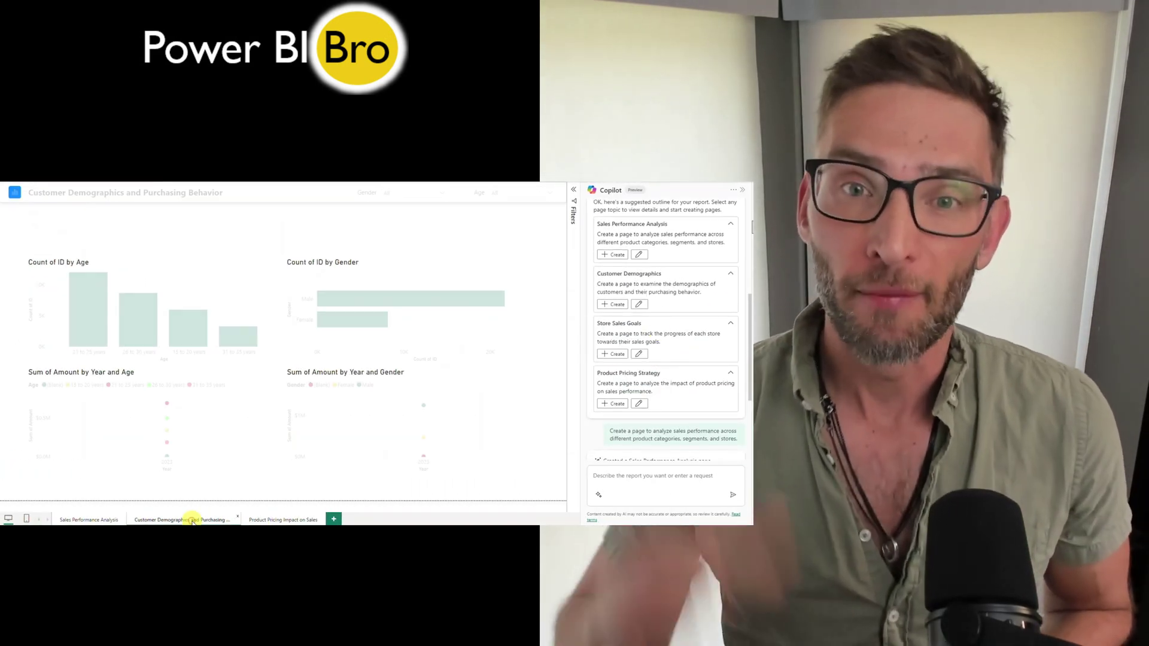
click(94, 520)
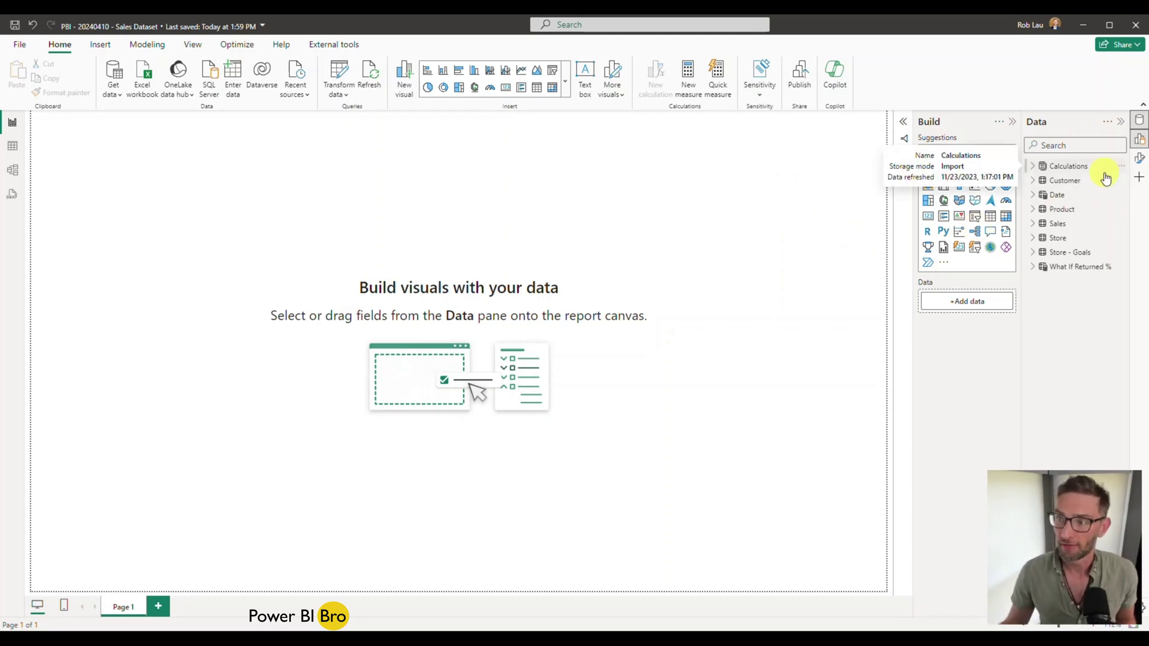
Switch on the Copilot pane, check the model's table relationships, then return to Report view.
click(1139, 179)
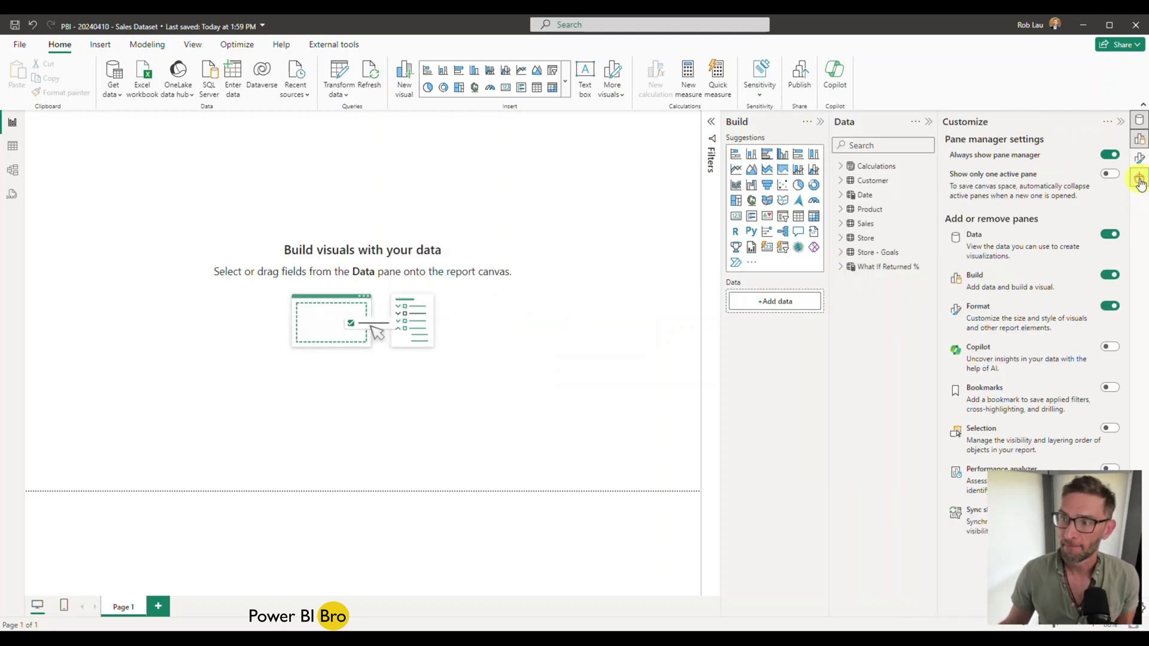
click(1111, 349)
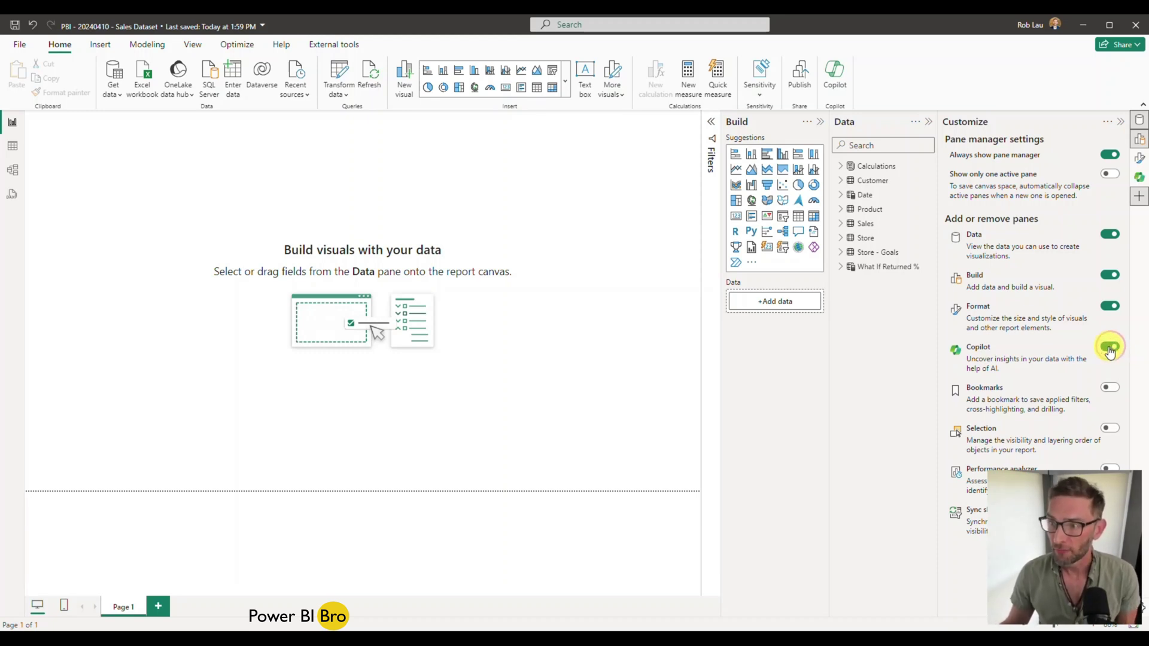
click(1121, 126)
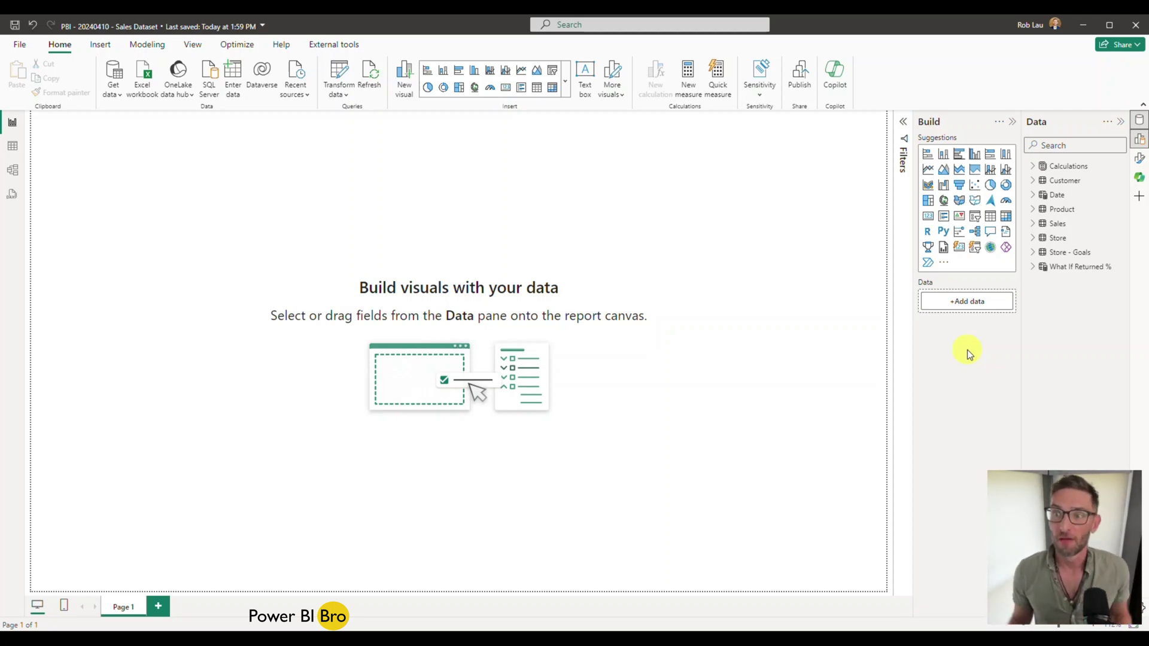
click(12, 170)
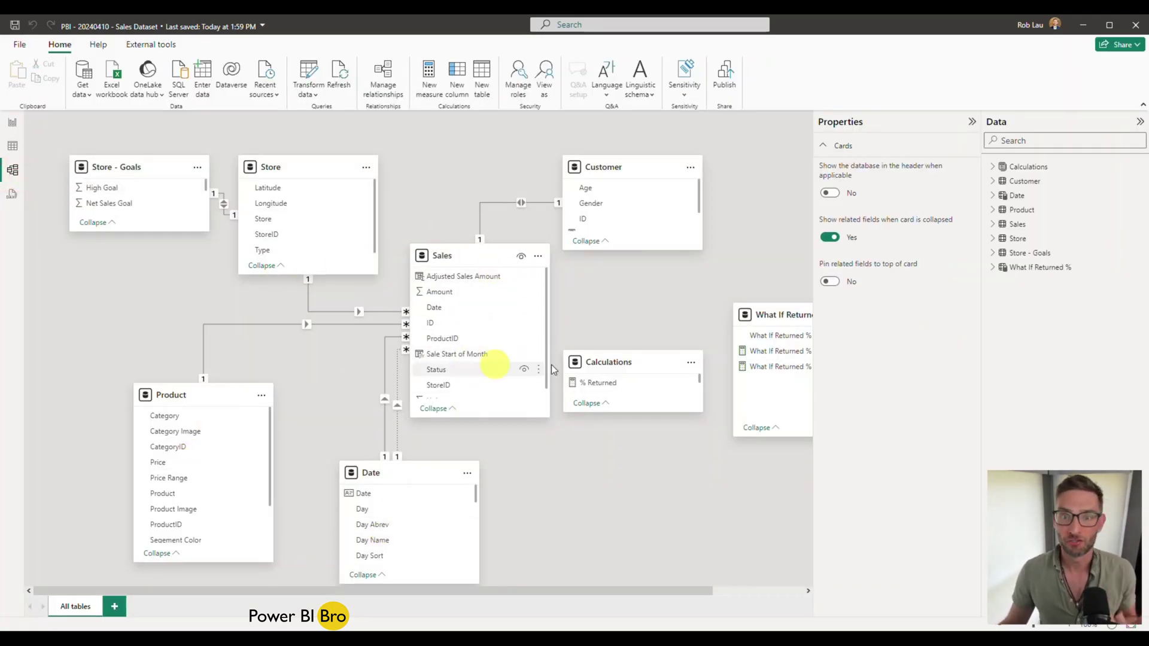
click(9, 127)
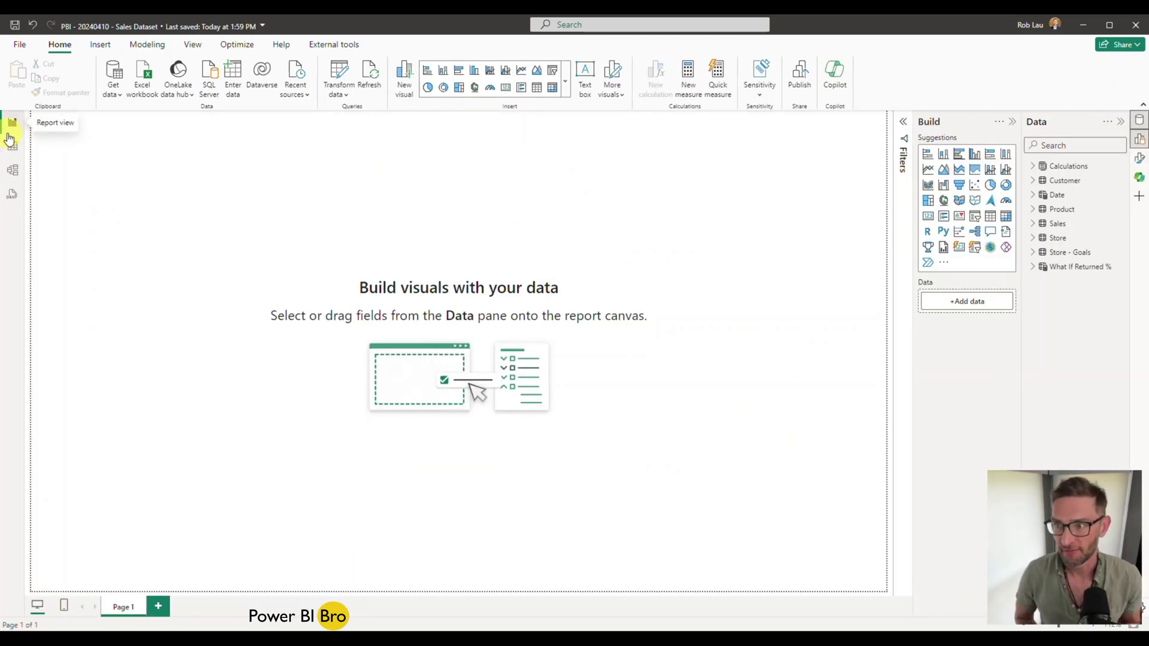
Ask Copilot to 'Summarize this semantic model' for the sales dataset.
click(1137, 179)
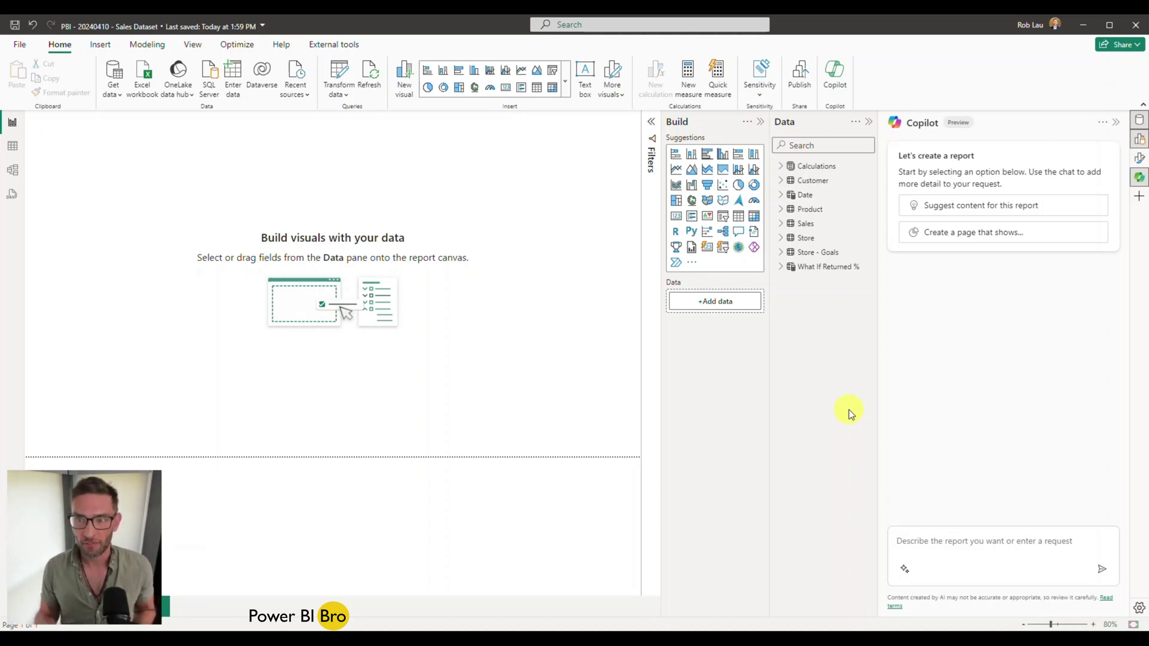
click(964, 547)
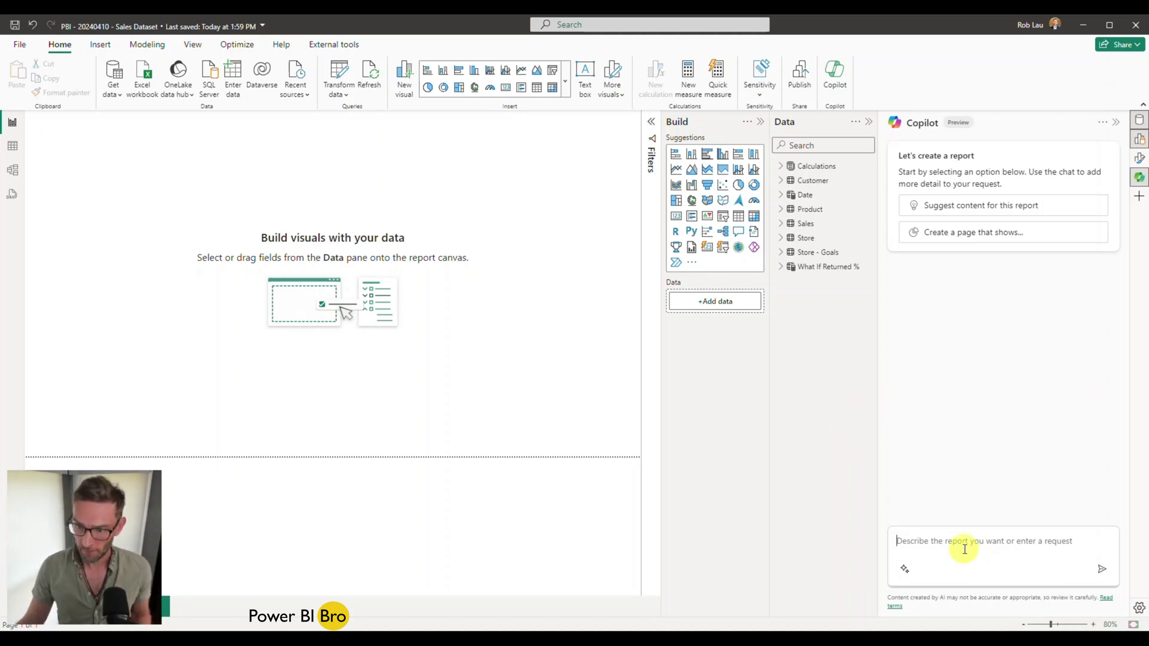
text(Summarize )
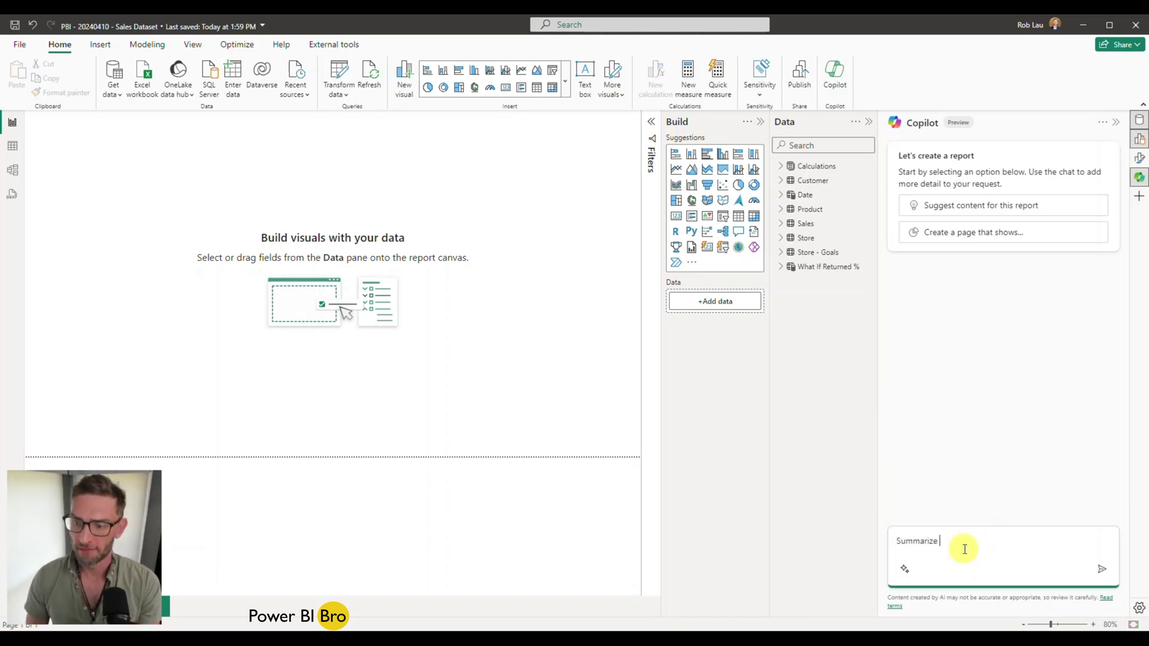
text(this semantic model)
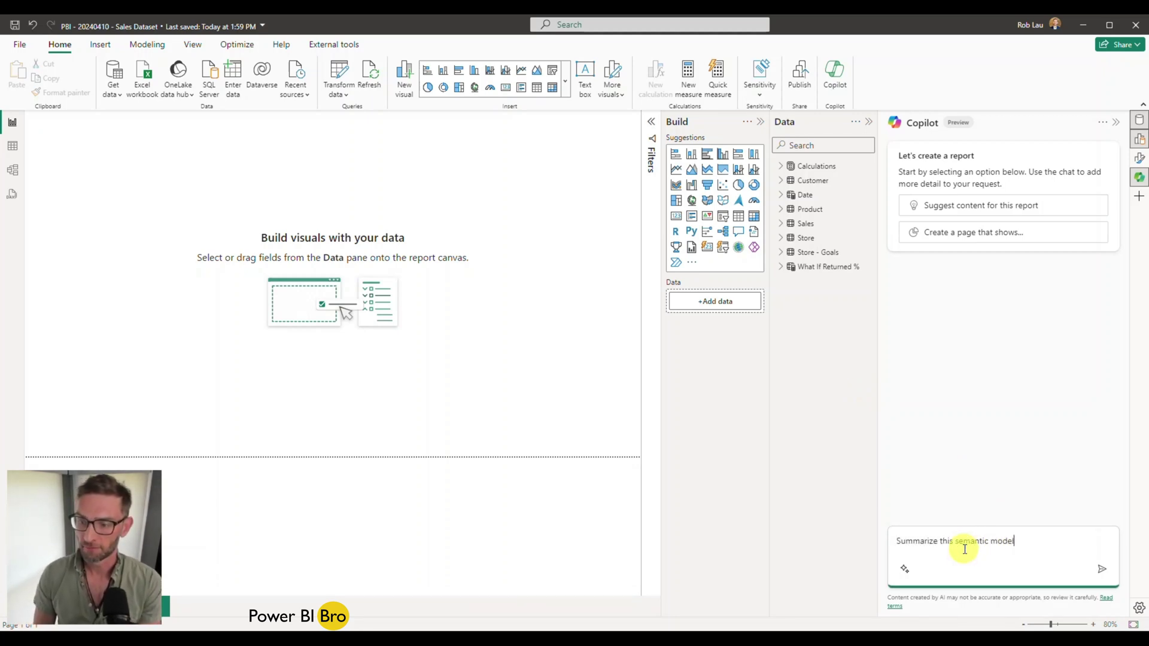
key(Return)
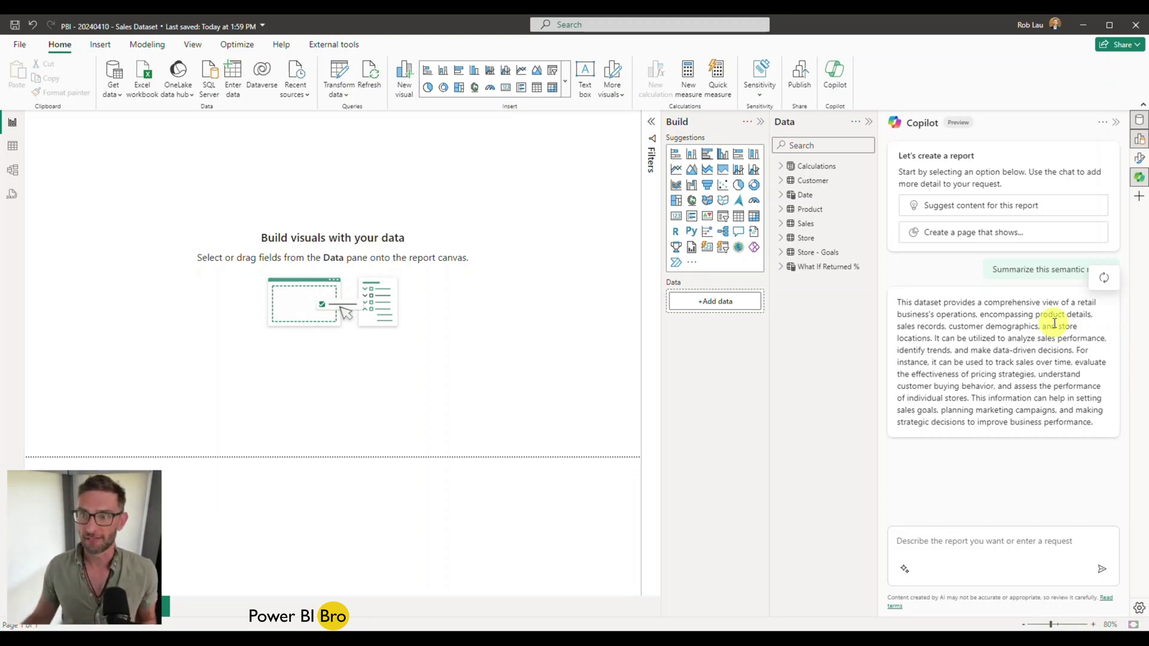
Get Copilot's suggested pages and expand Customer Demographics, Store Sales Goals and Product Pricing Strategy details.
click(963, 214)
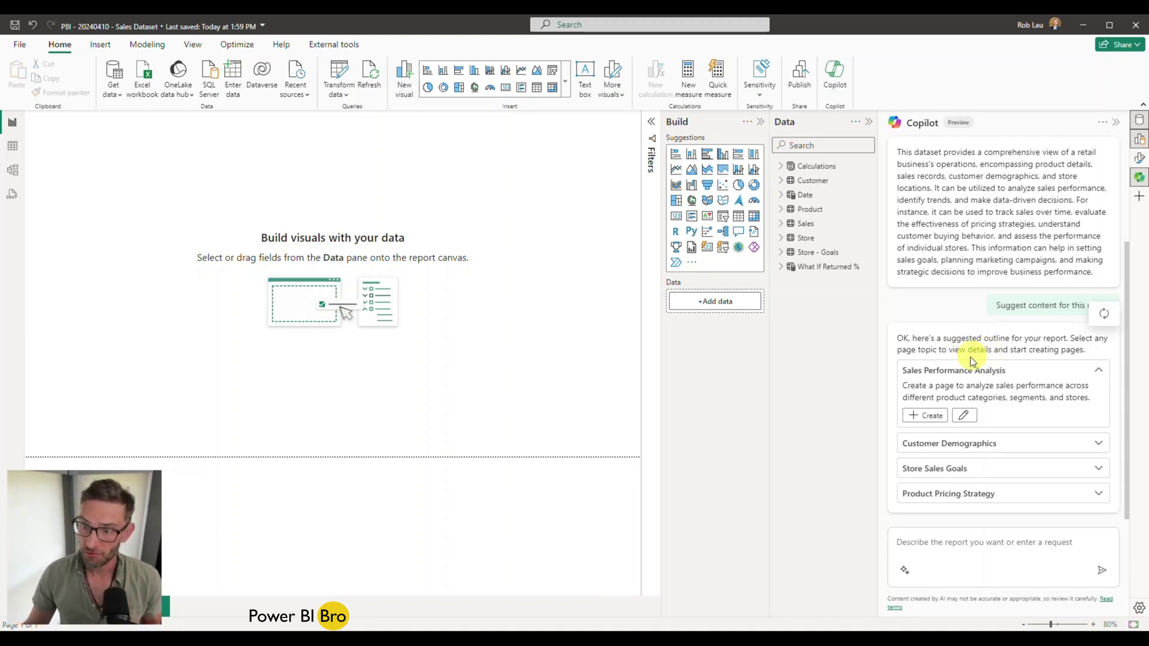
click(1099, 443)
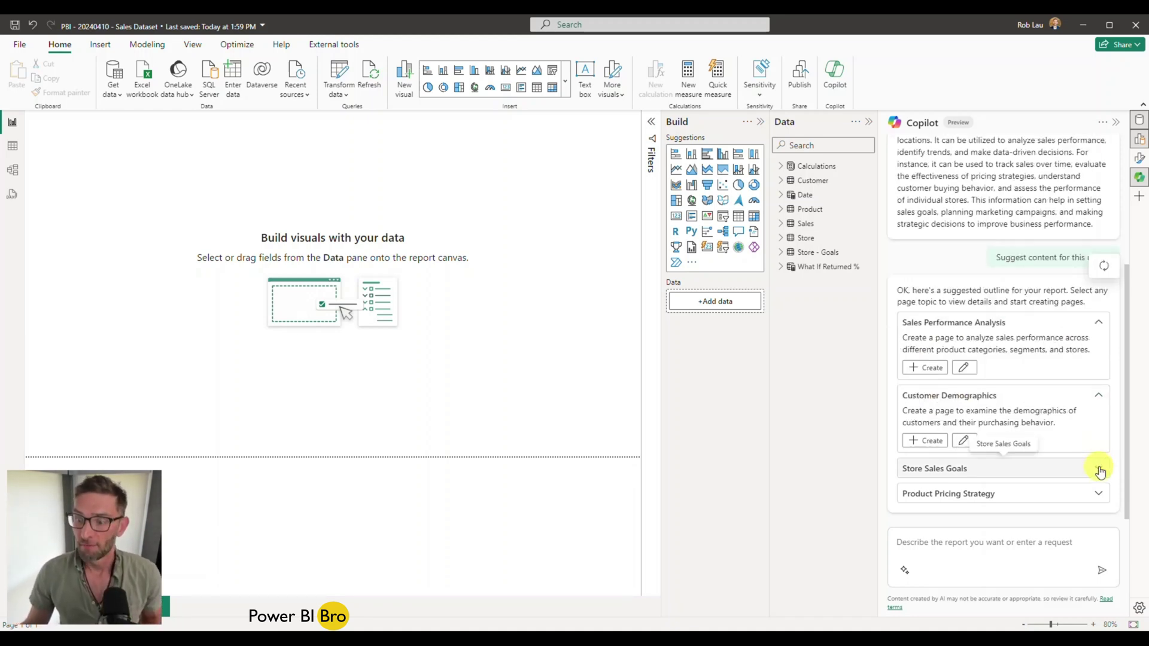
click(1100, 471)
click(1098, 495)
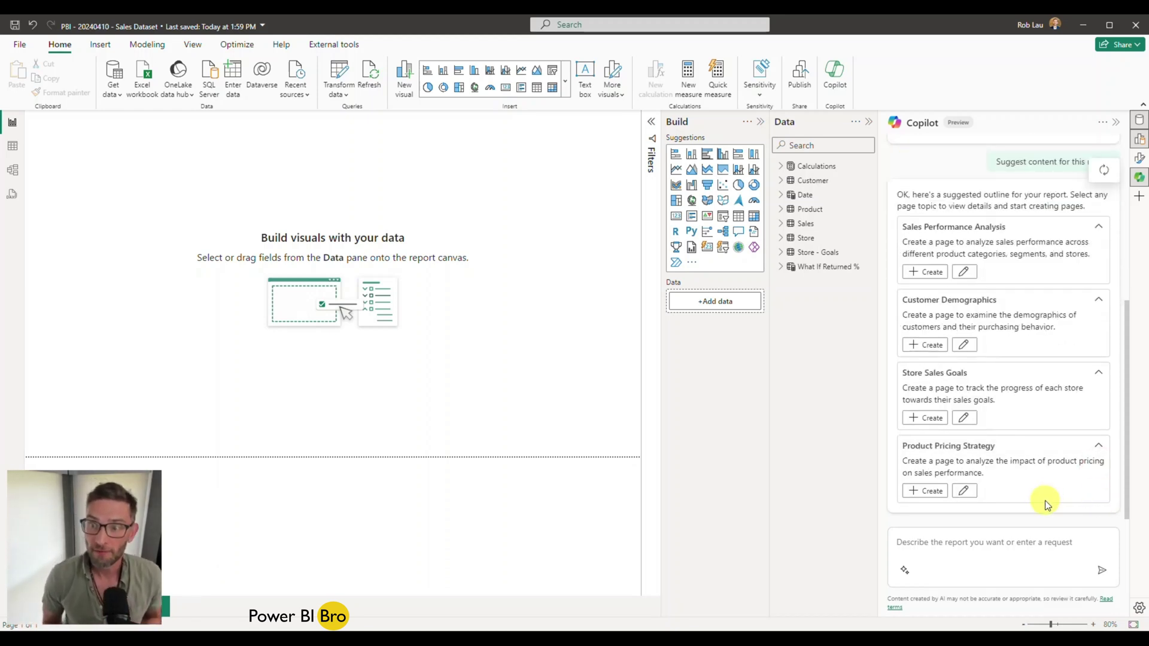
click(12, 170)
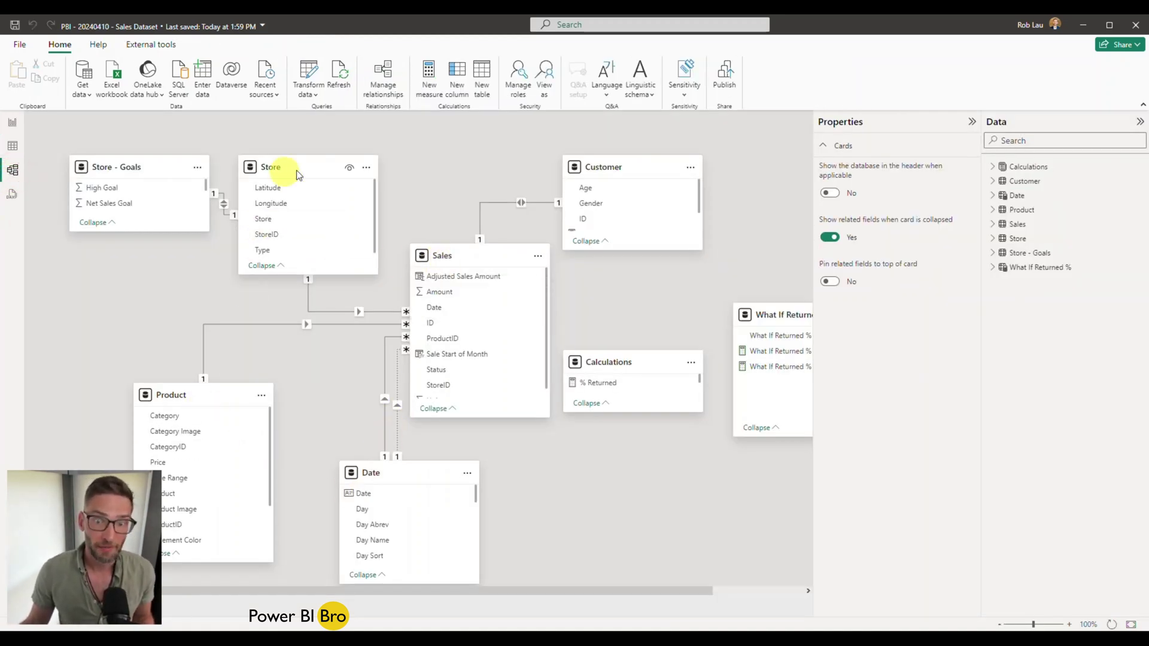
click(12, 121)
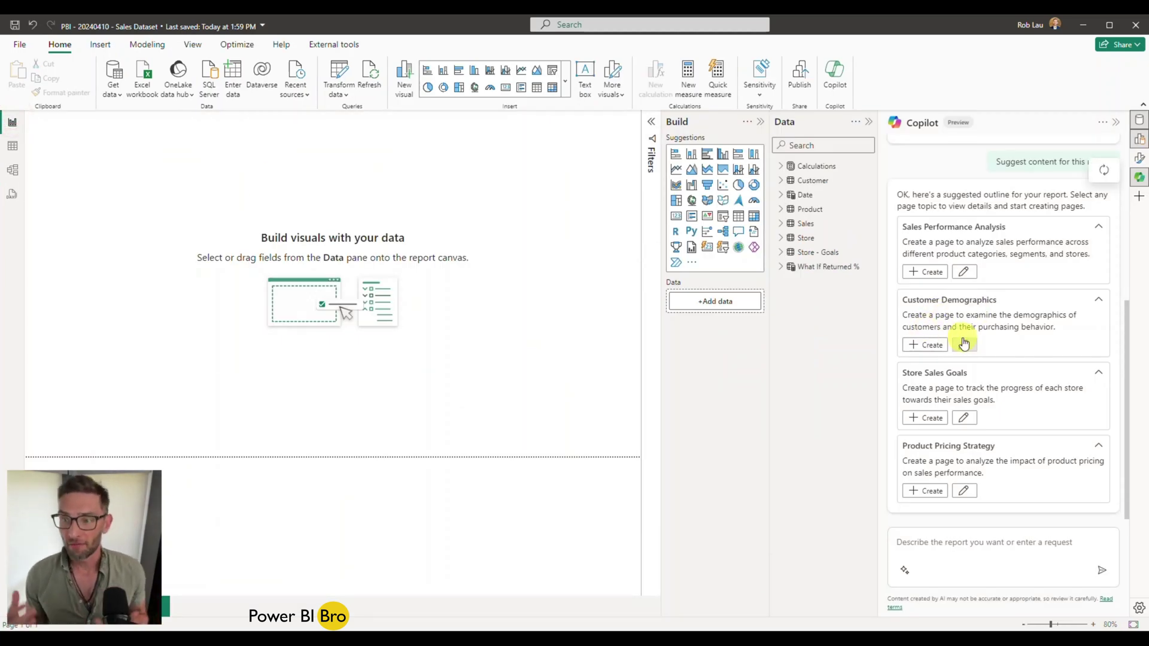
click(937, 277)
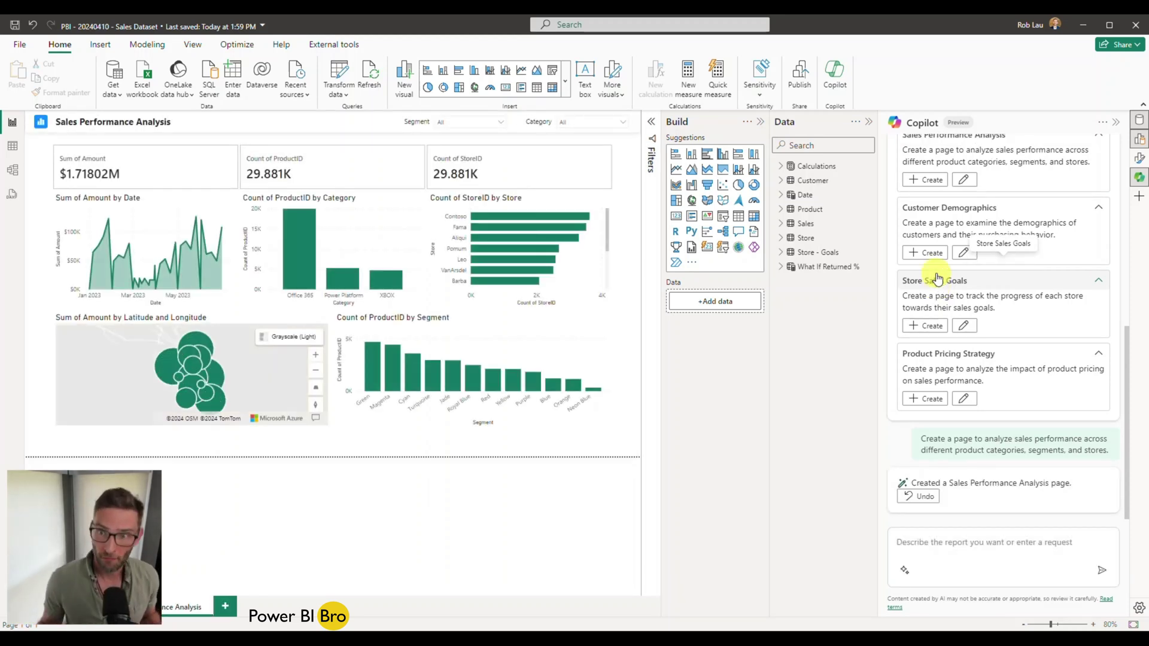
click(868, 121)
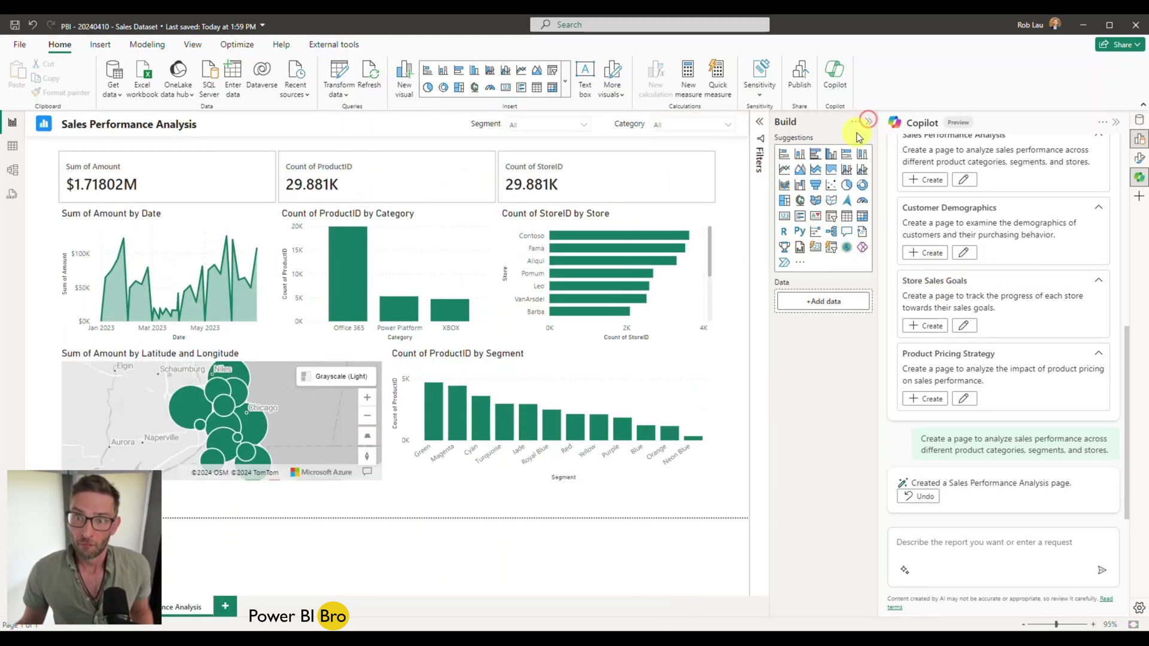
click(869, 122)
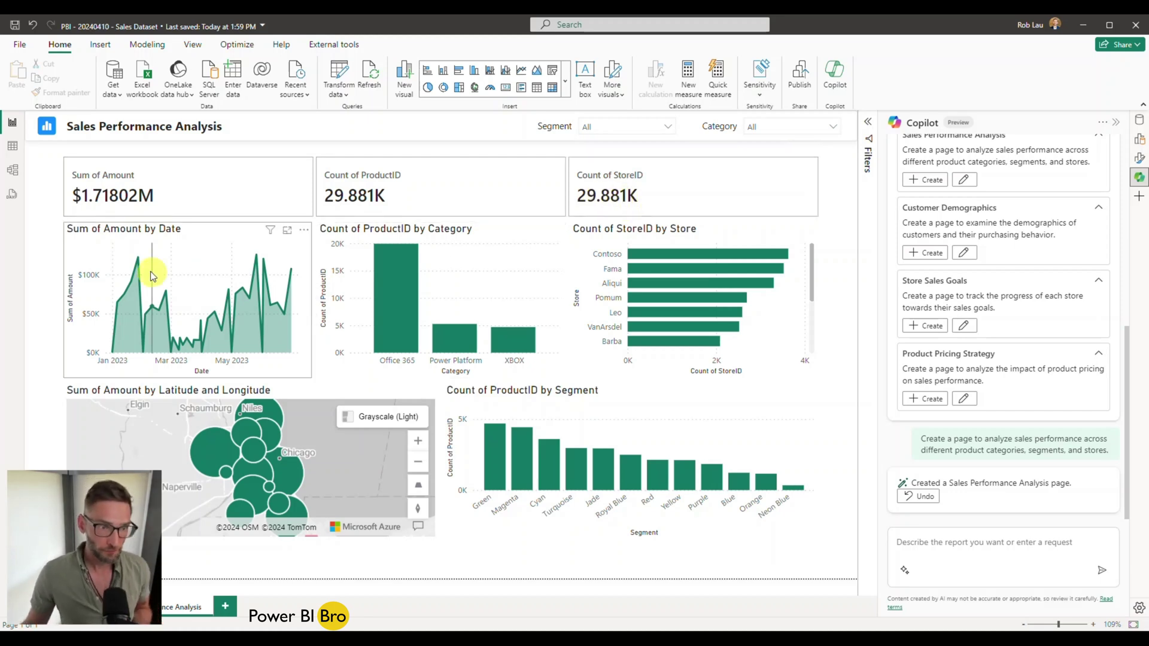
click(401, 358)
click(401, 354)
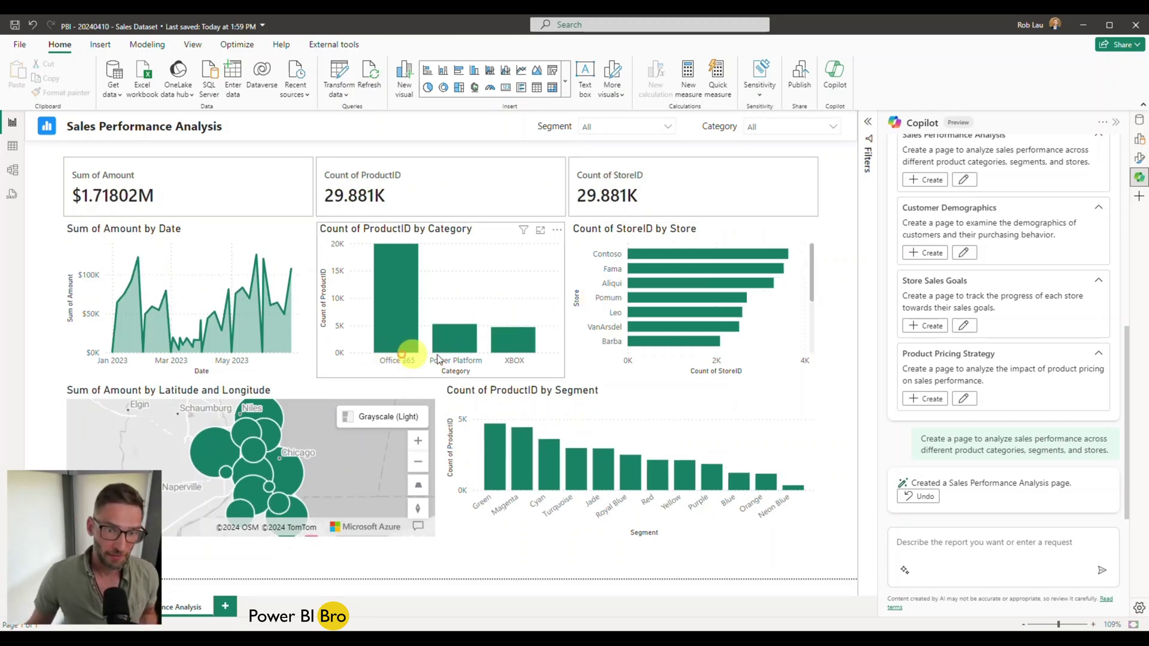
click(473, 350)
click(515, 348)
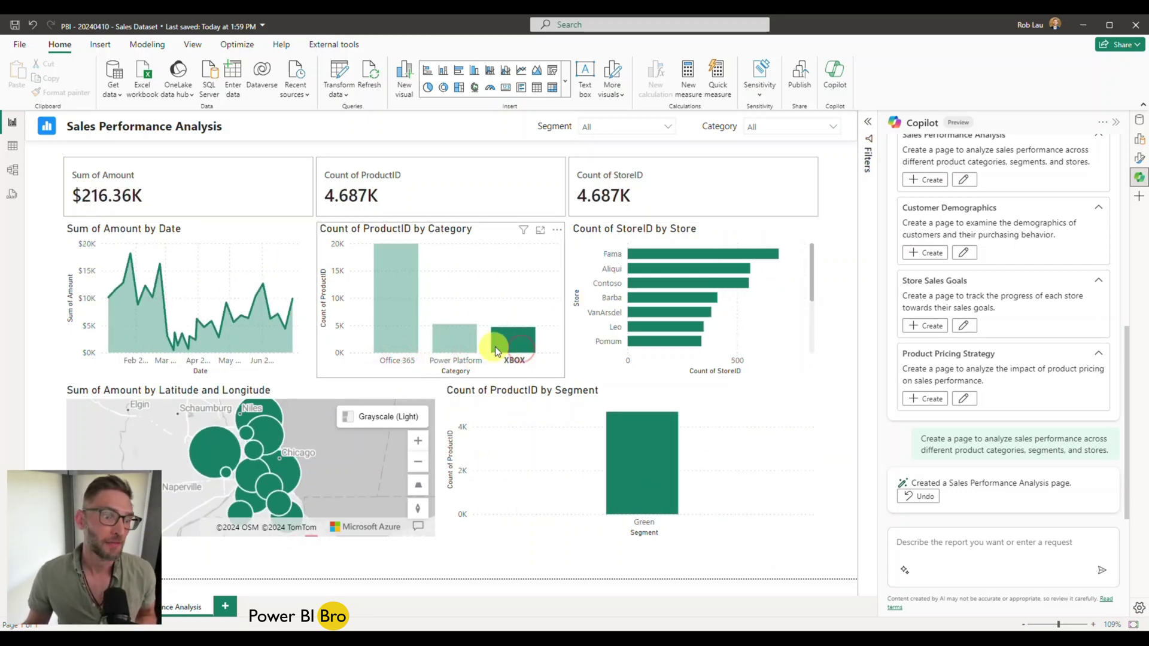
click(529, 349)
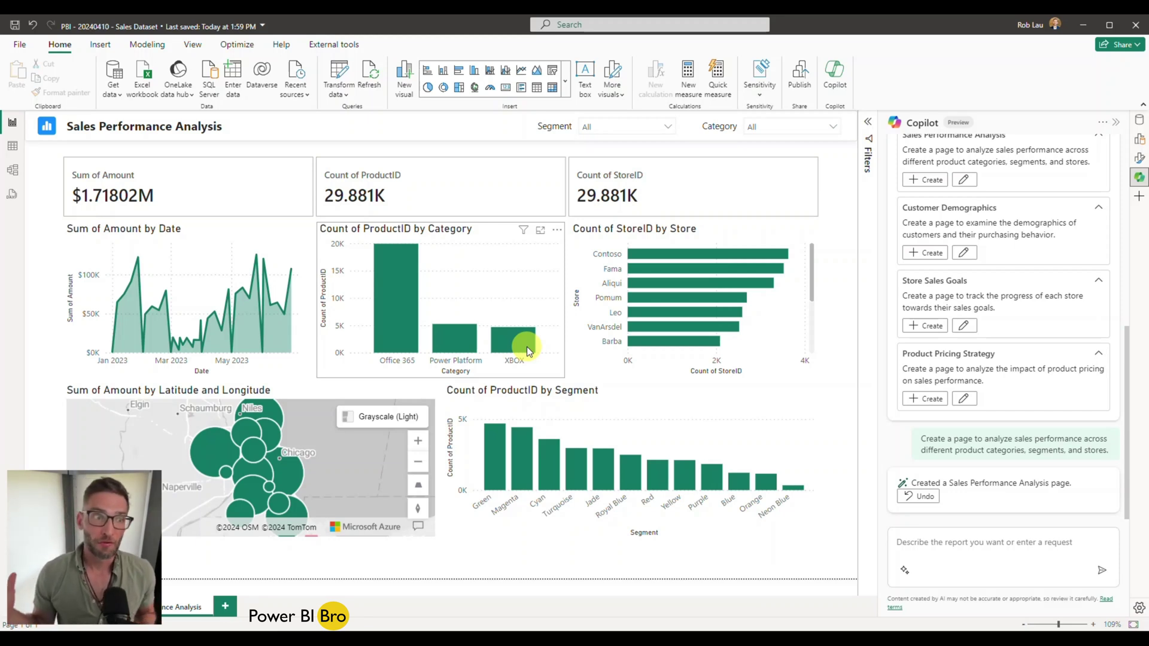
click(11, 194)
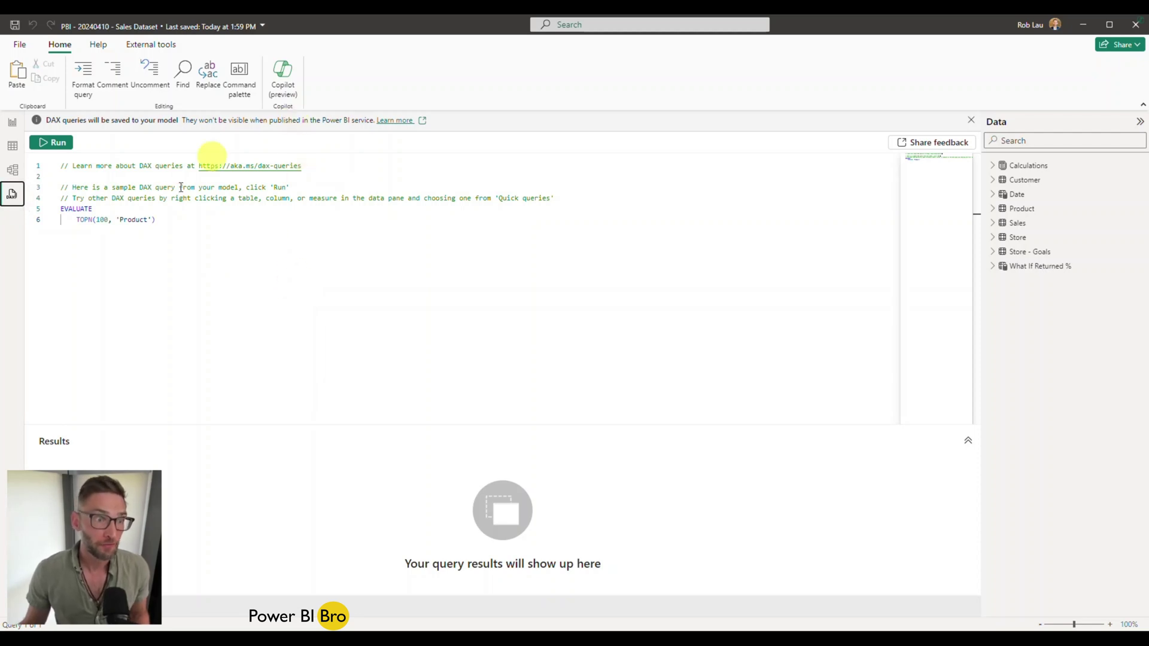
click(284, 93)
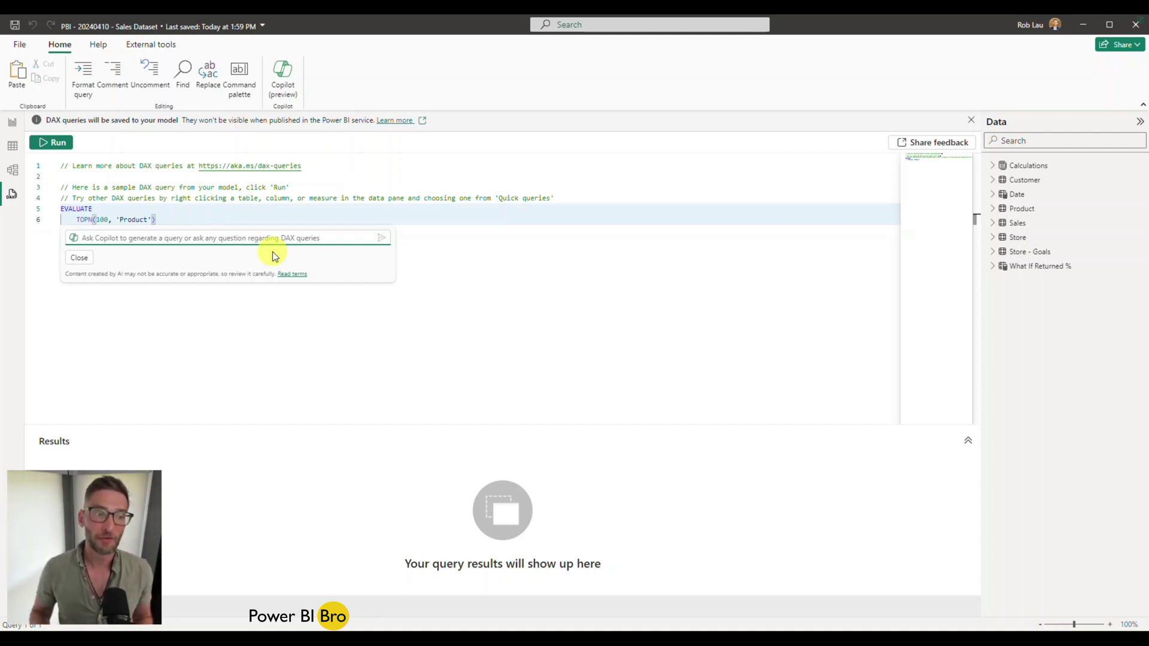
click(12, 124)
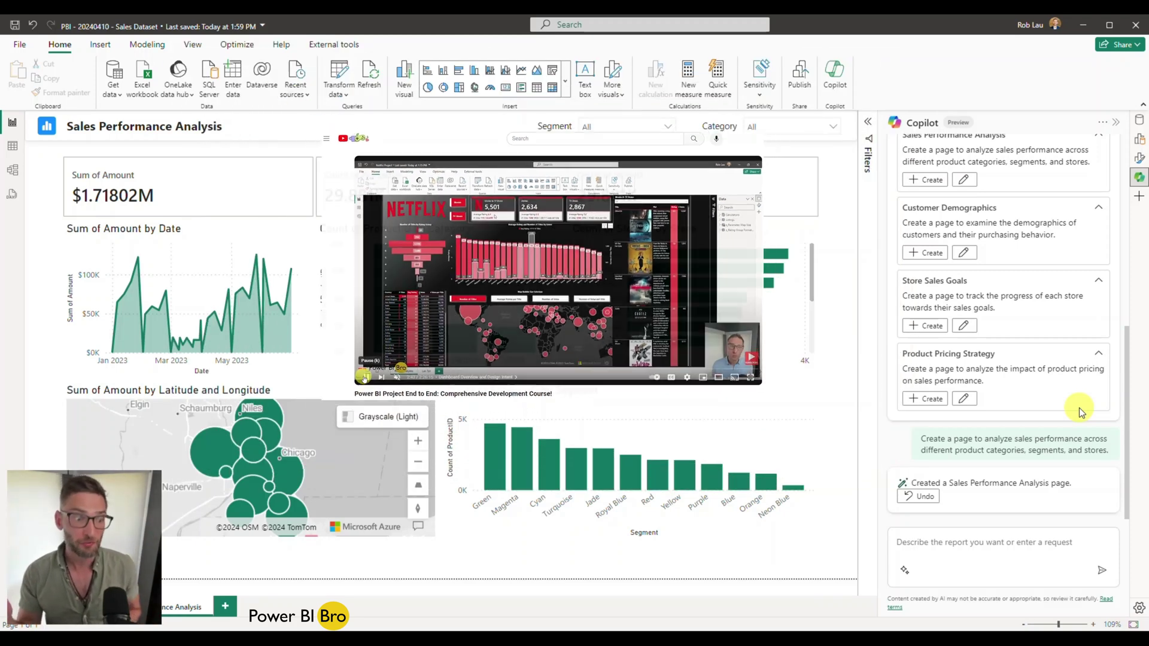
scroll(1029, 407, up, 2)
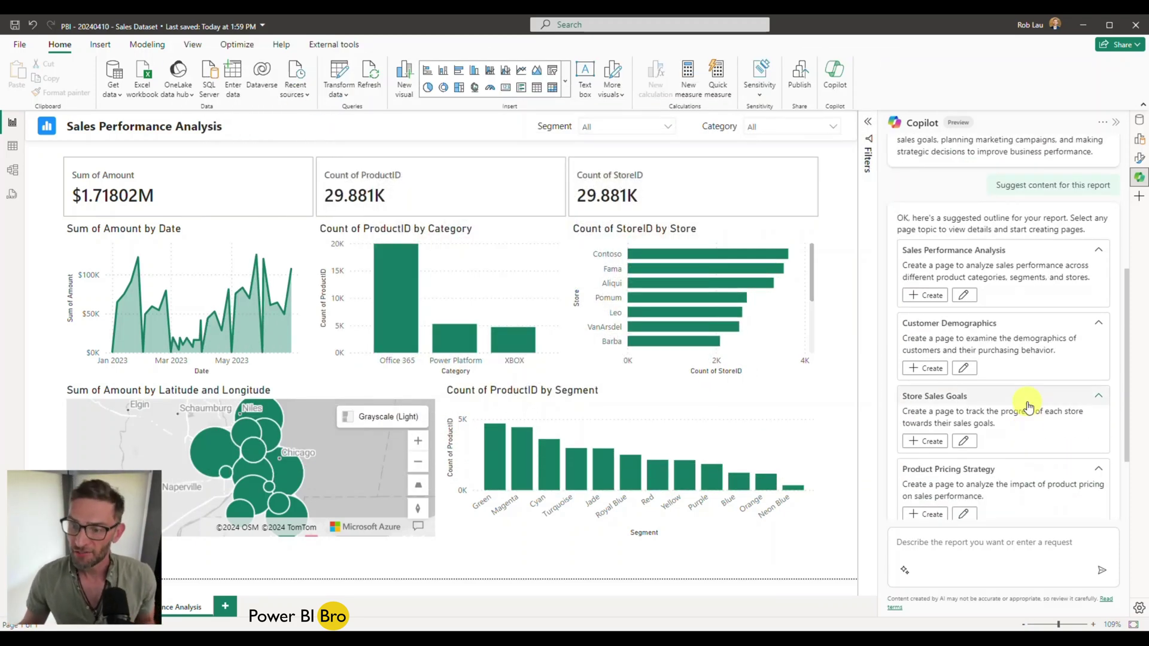
scroll(1024, 398, up, 2)
scroll(1036, 393, down, 2)
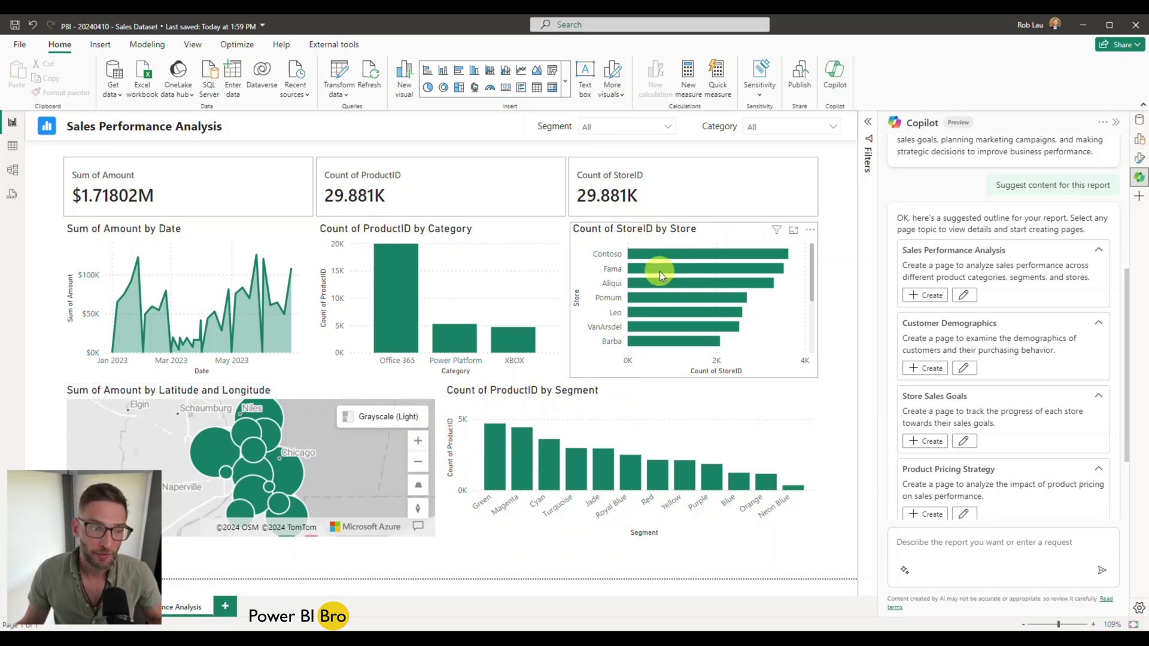
mouse_move(656, 272)
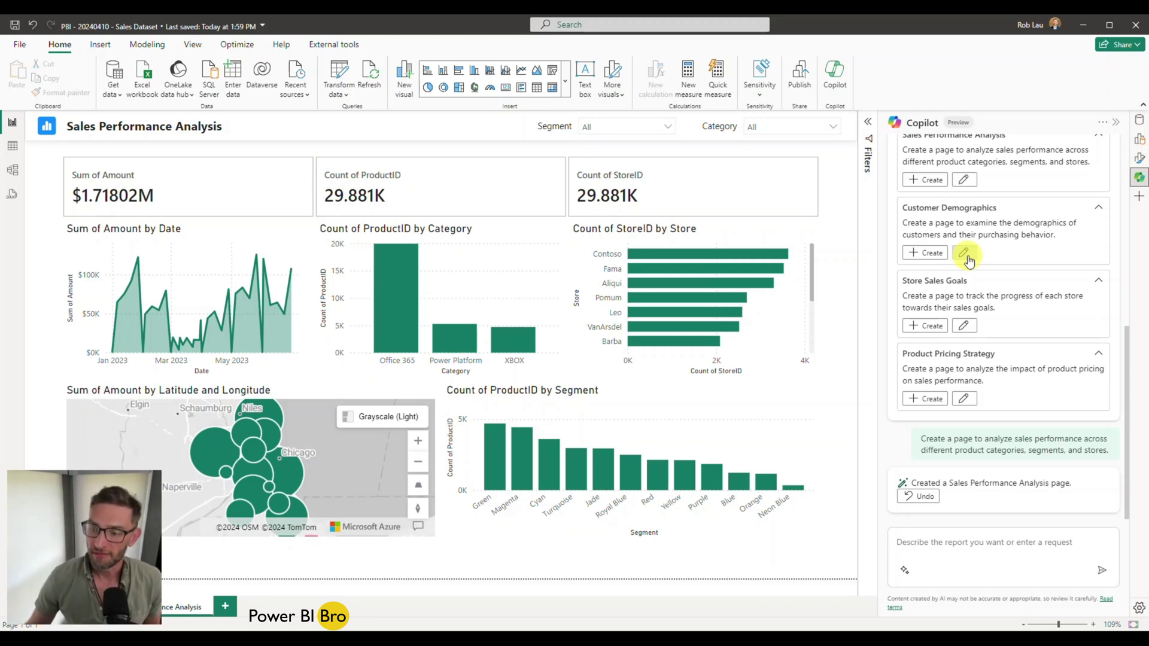
Request the Customer Demographics page with 'Specifically focus on analyzing age and gender' appended.
click(968, 256)
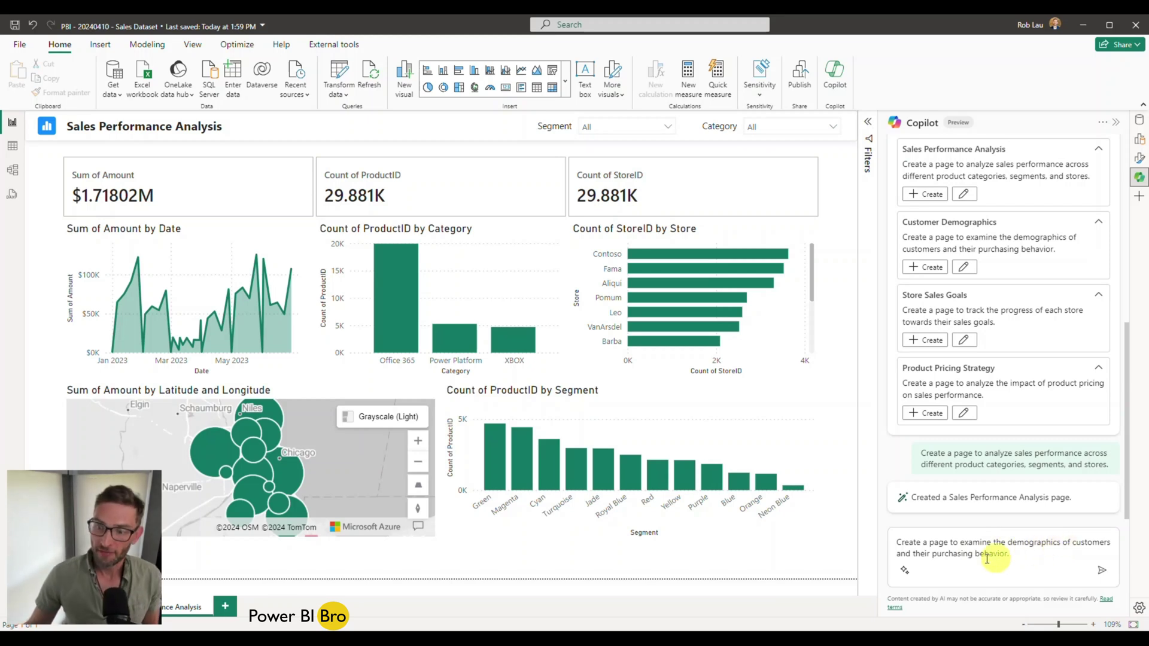
click(1018, 552)
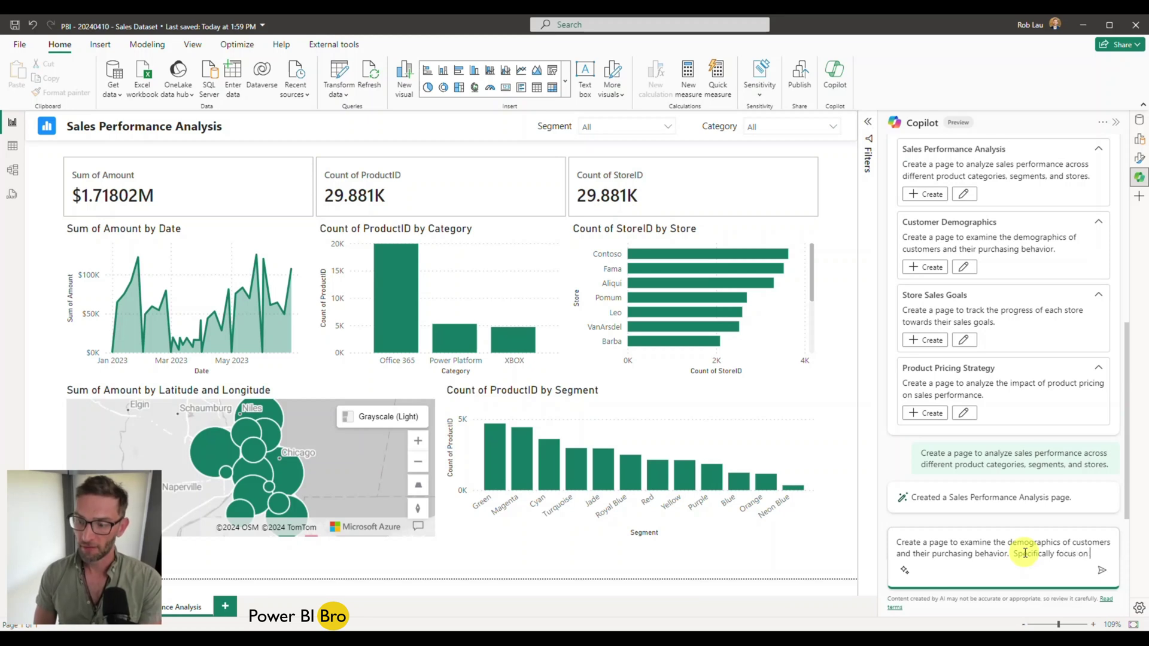
text(lyzing age and gender)
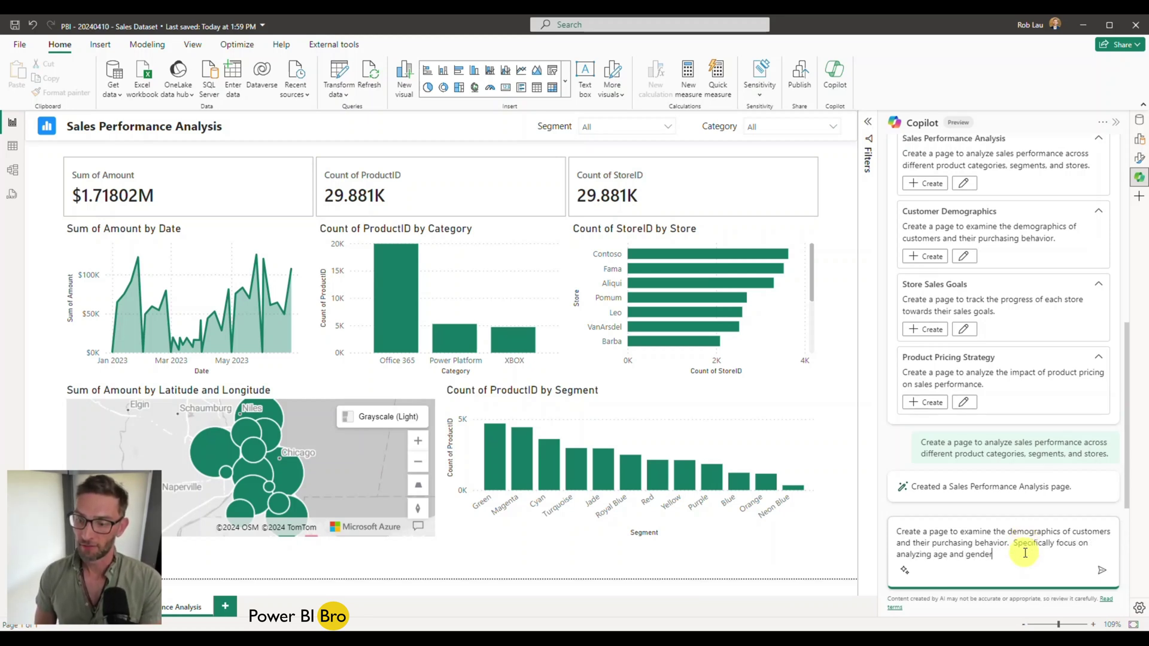
key(Return)
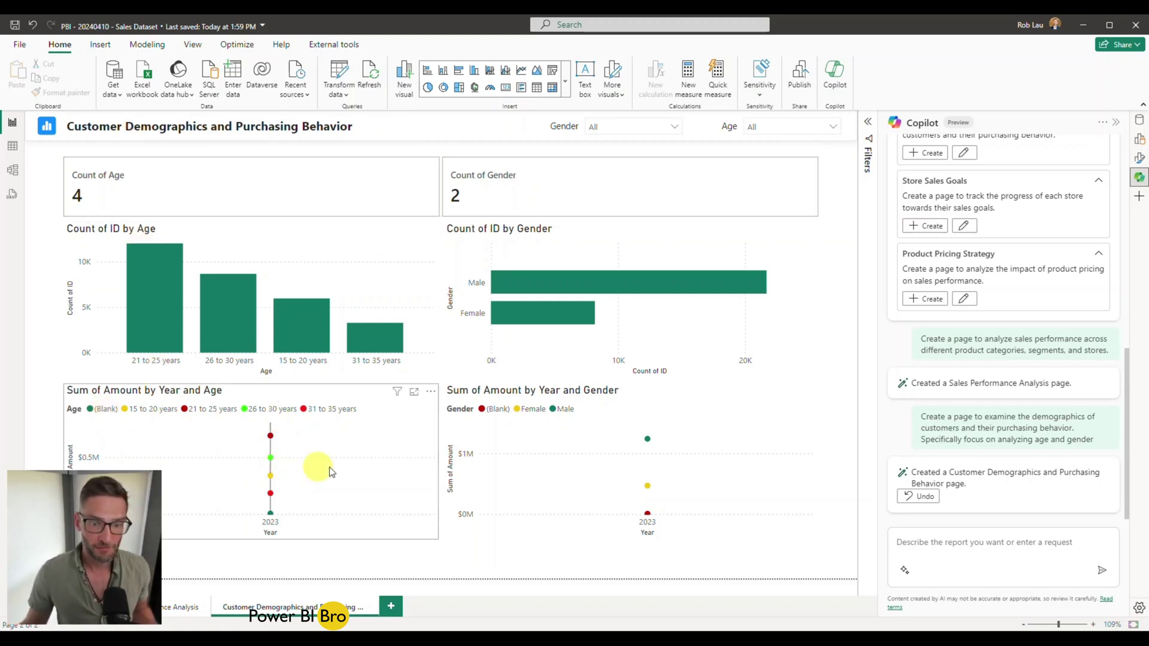
Inspect the Sum of Amount by Year and Gender and by Year and Age charts.
click(688, 405)
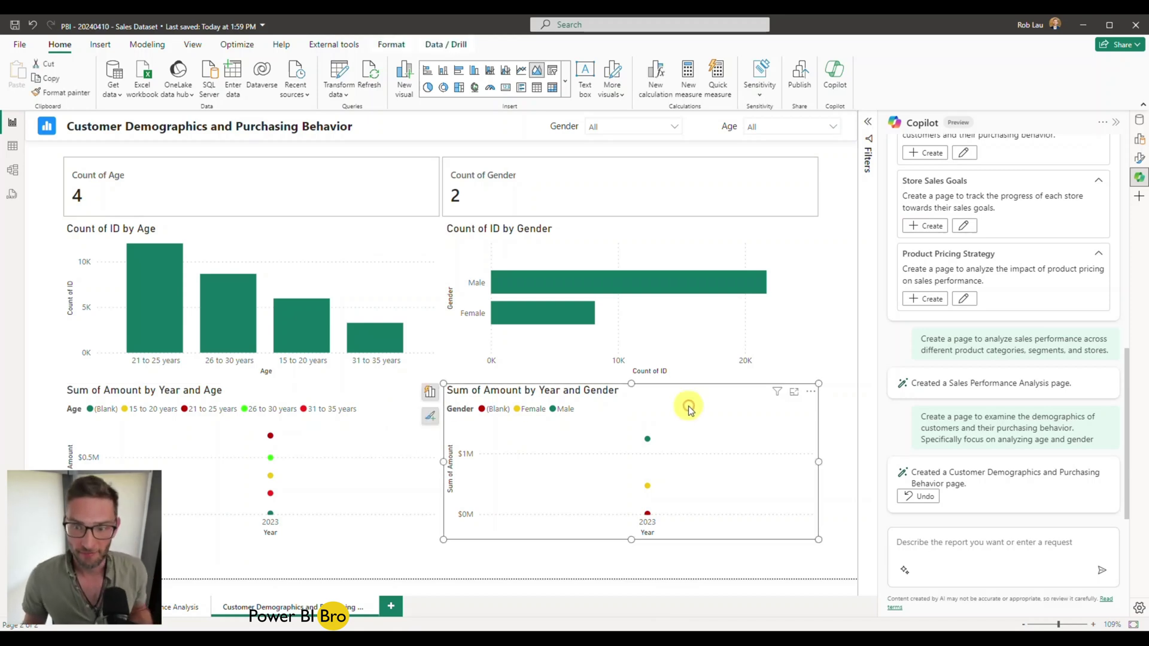
click(377, 432)
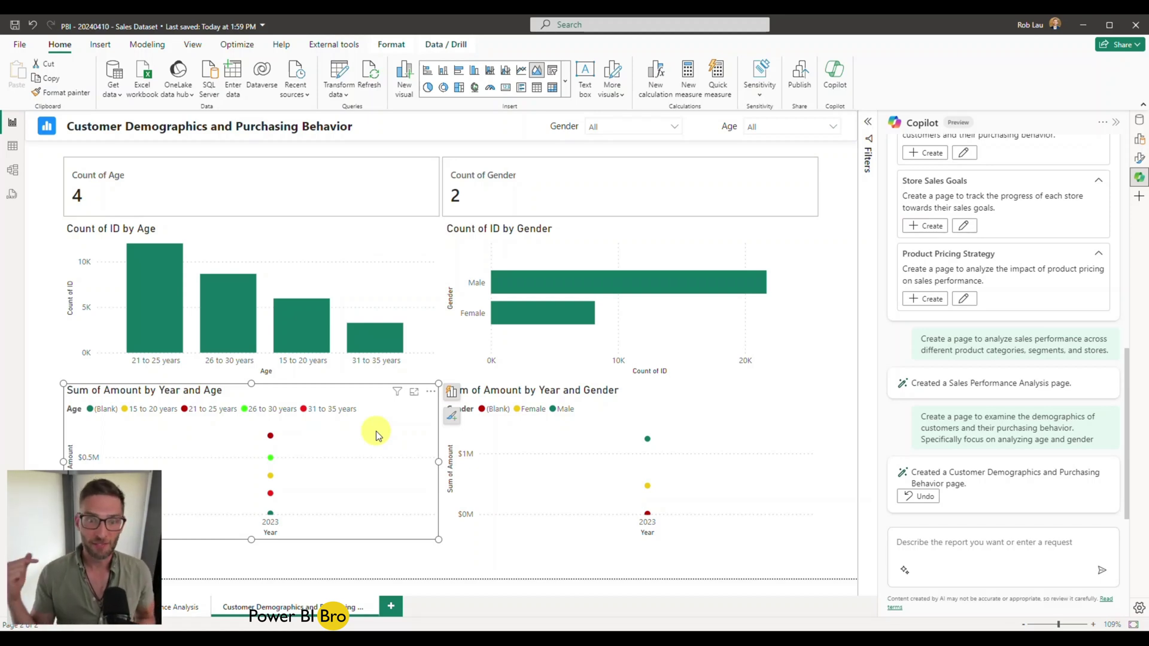
Create the Product Pricing Strategy page from Copilot's suggestion while viewing the other pages.
scroll(943, 349, up, 1)
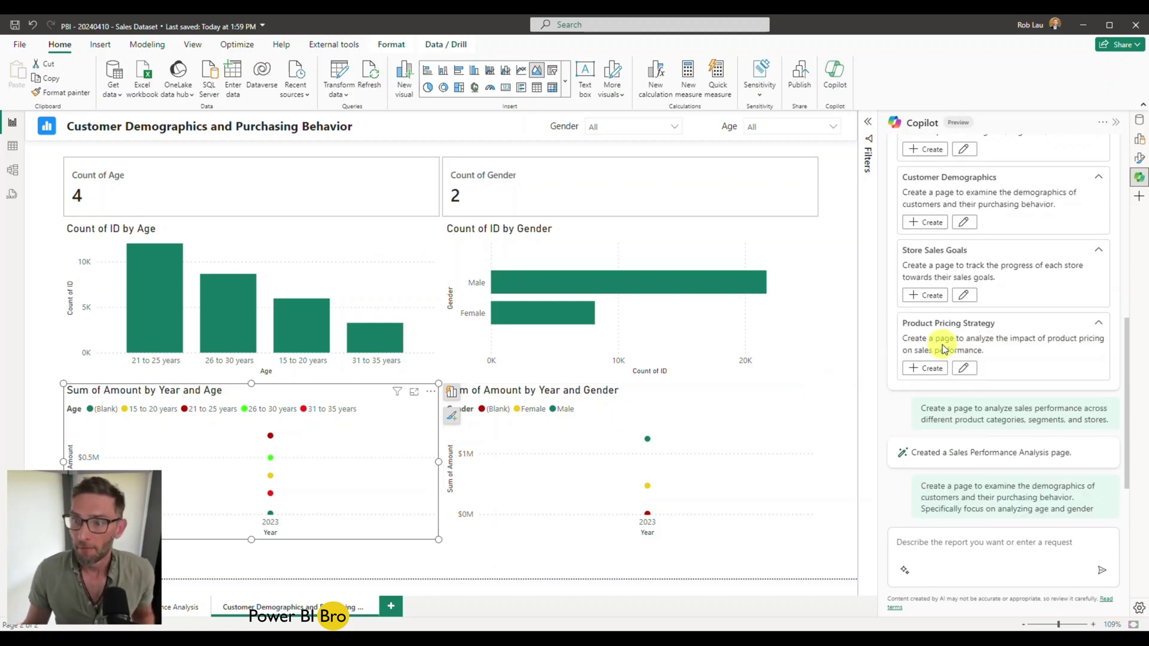
scroll(943, 349, up, 1)
click(925, 417)
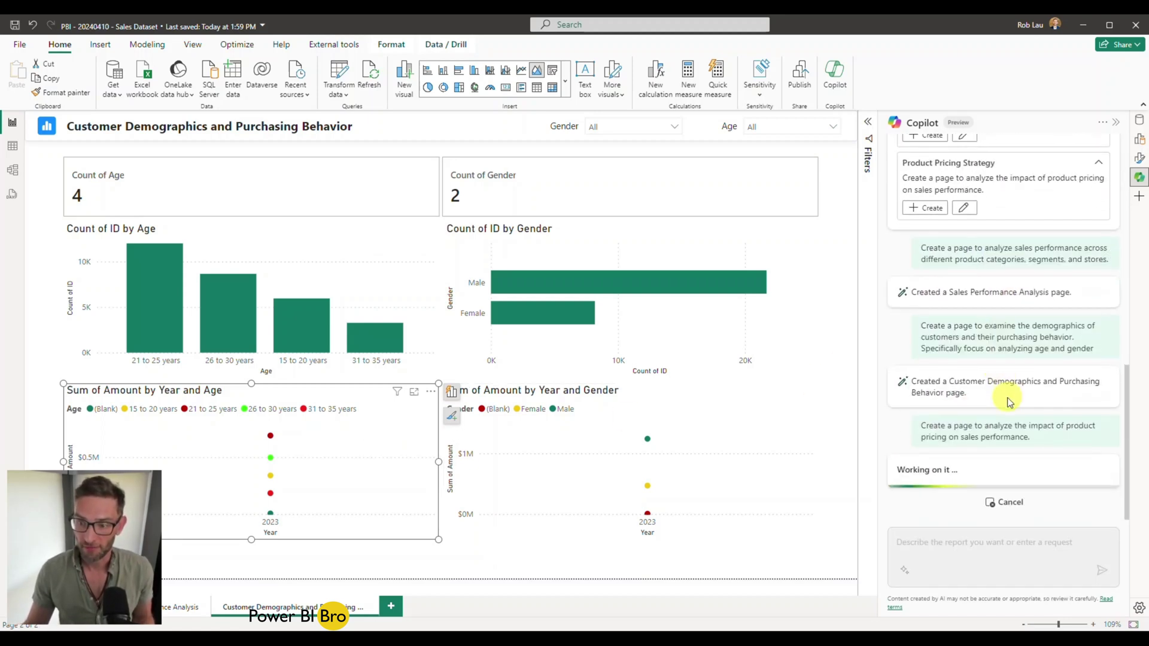
click(181, 608)
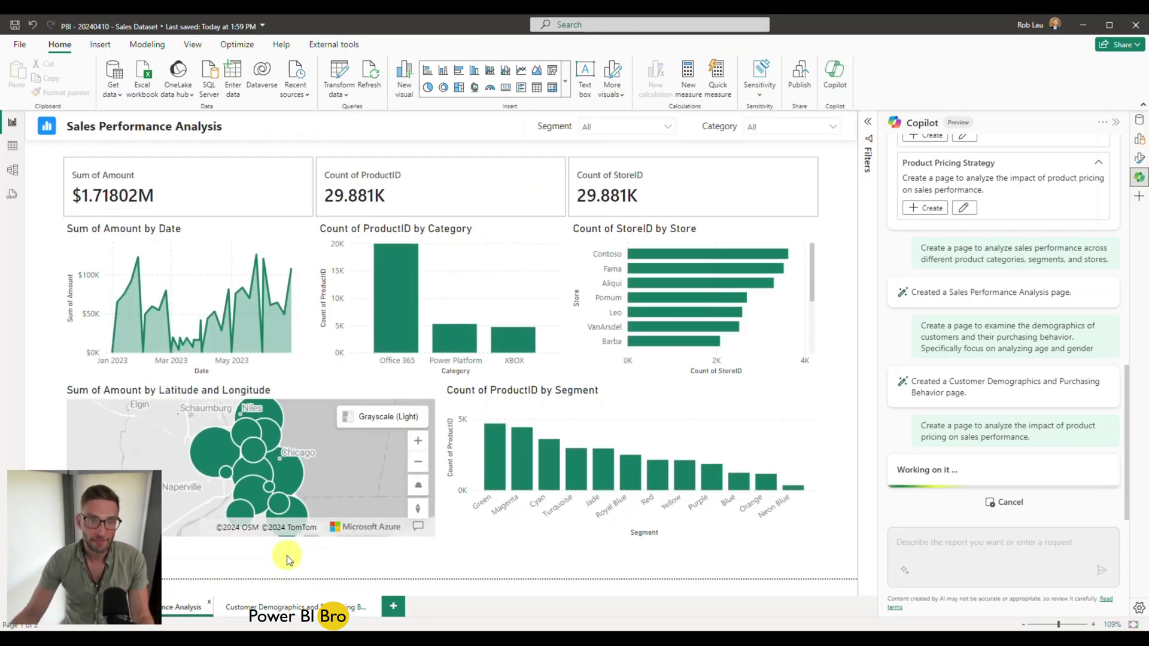
click(285, 608)
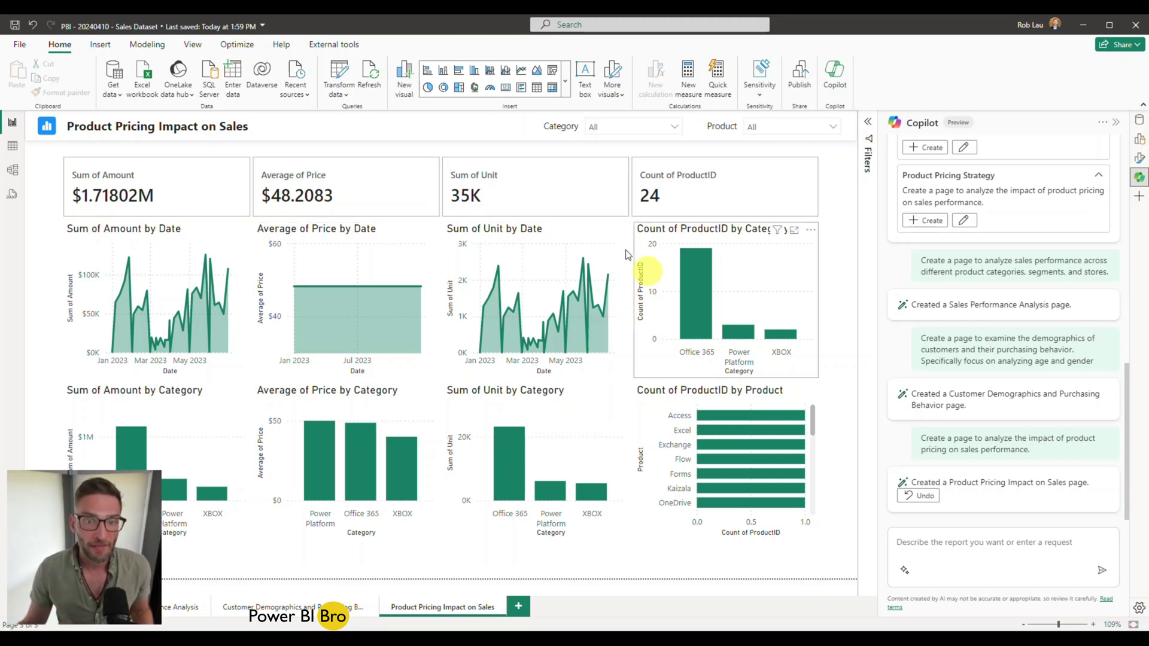
mouse_move(763, 419)
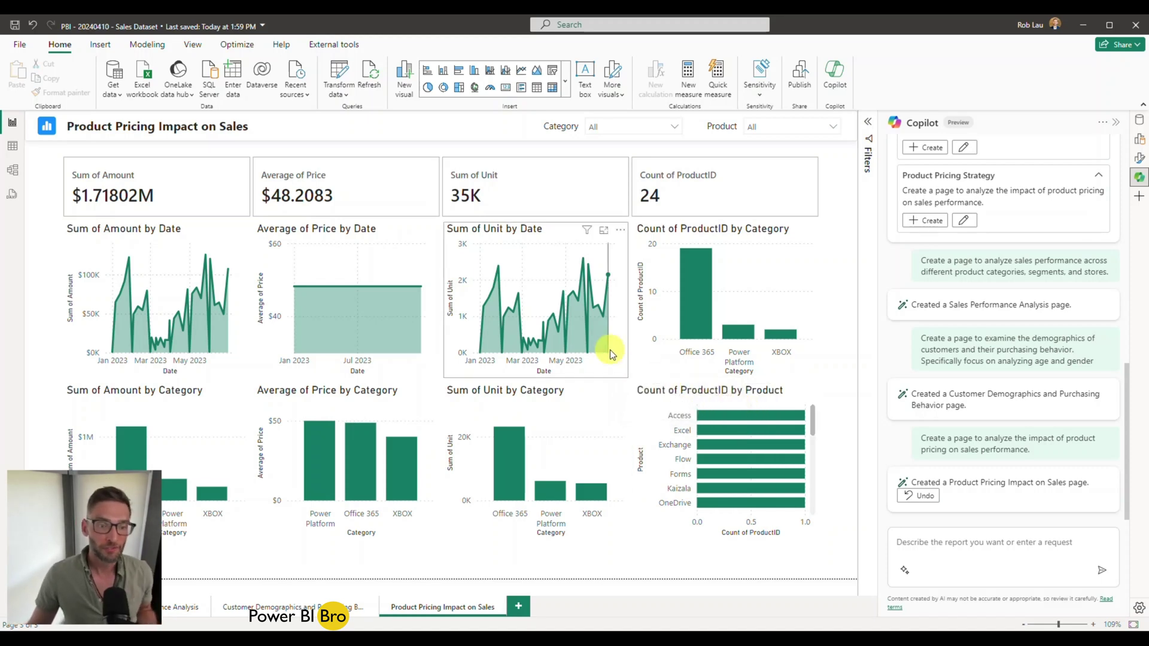